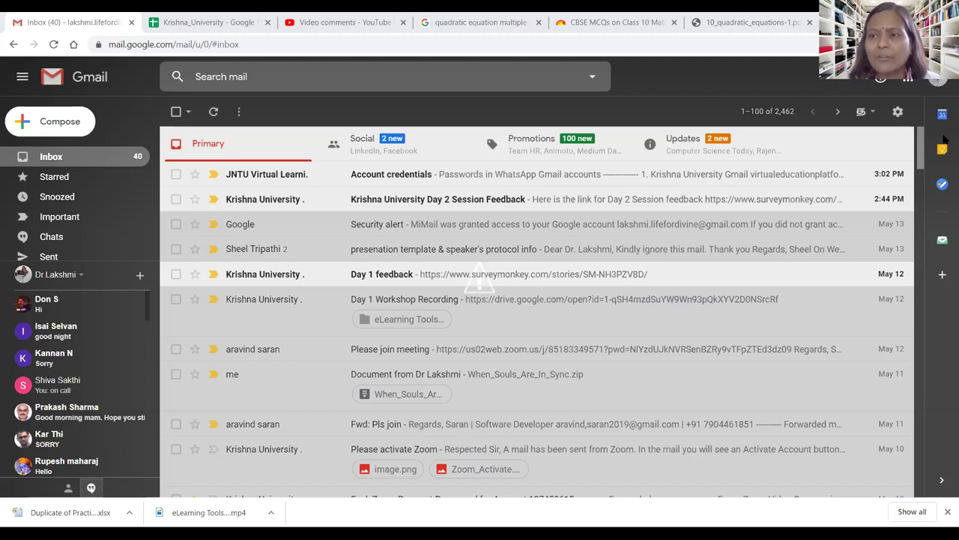
Open Google Drive from Gmail and create a new blank Google Form
{"action": "left_click", "coordinate": [902, 81]}
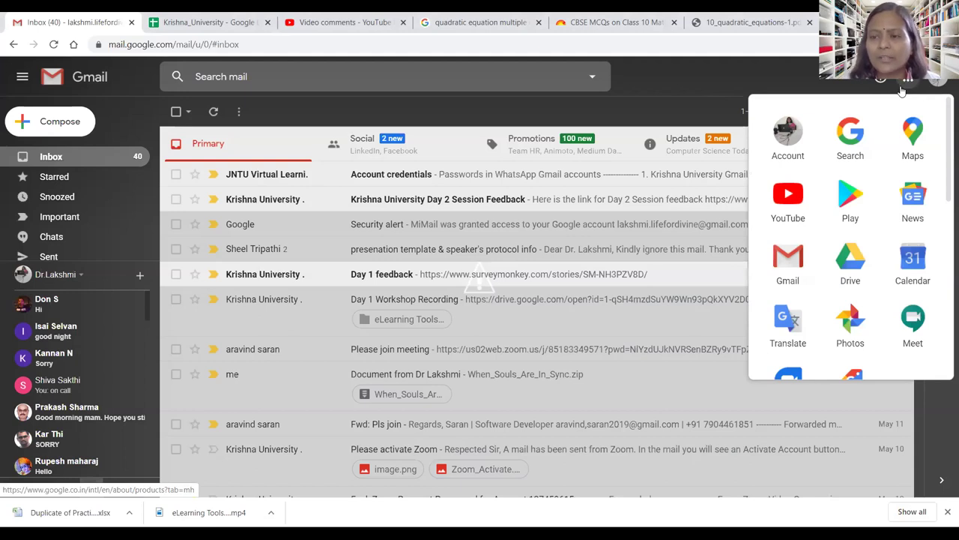
{"action": "left_click", "coordinate": [850, 260]}
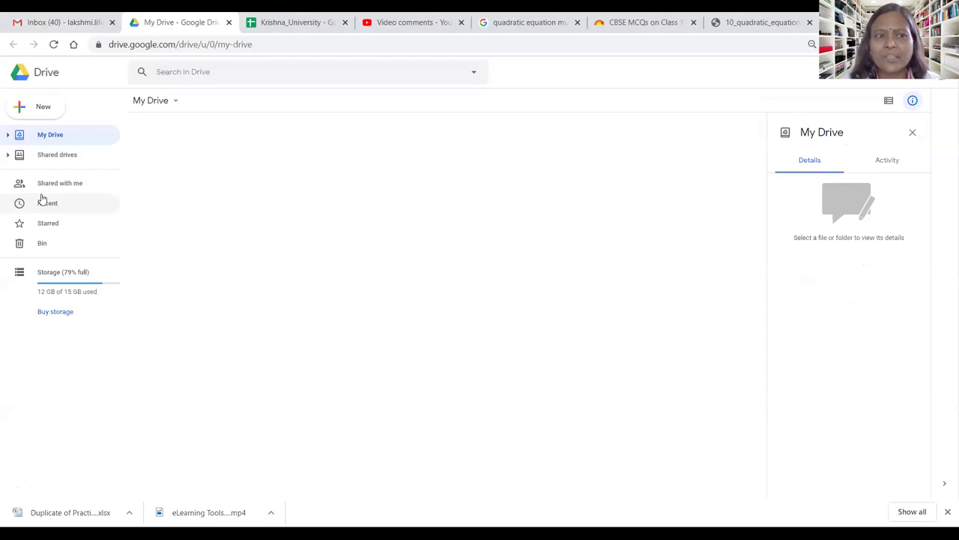
{"action": "left_click", "coordinate": [36, 110]}
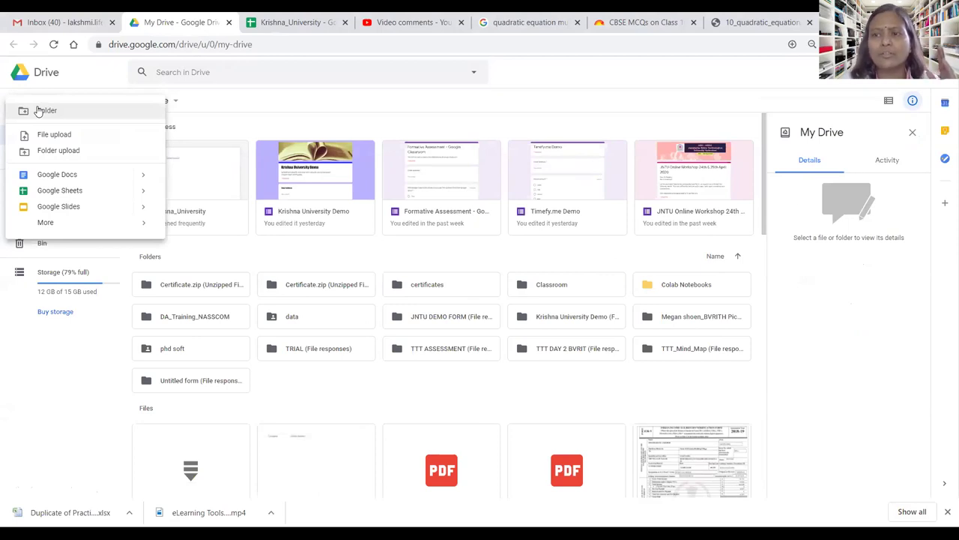
{"action": "mouse_move", "coordinate": [46, 225]}
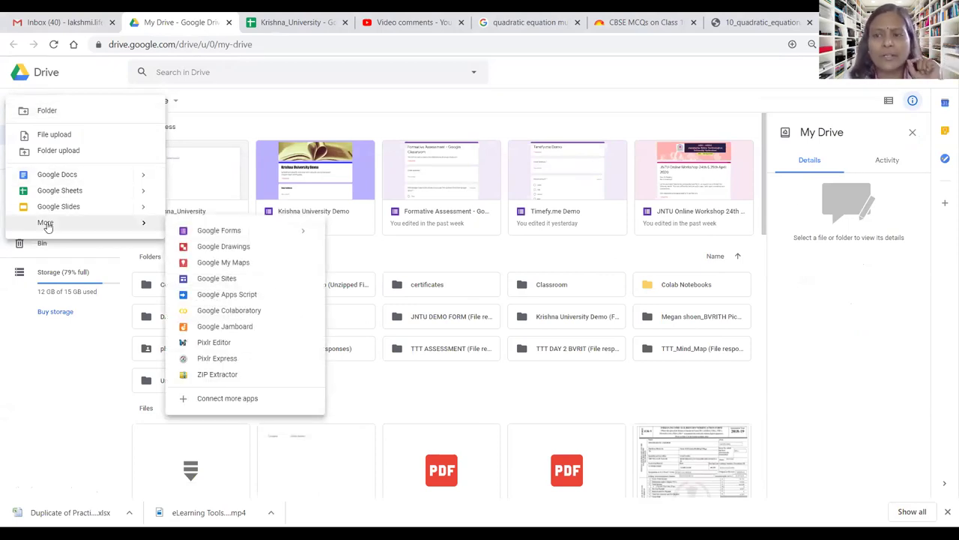
{"action": "left_click", "coordinate": [202, 234]}
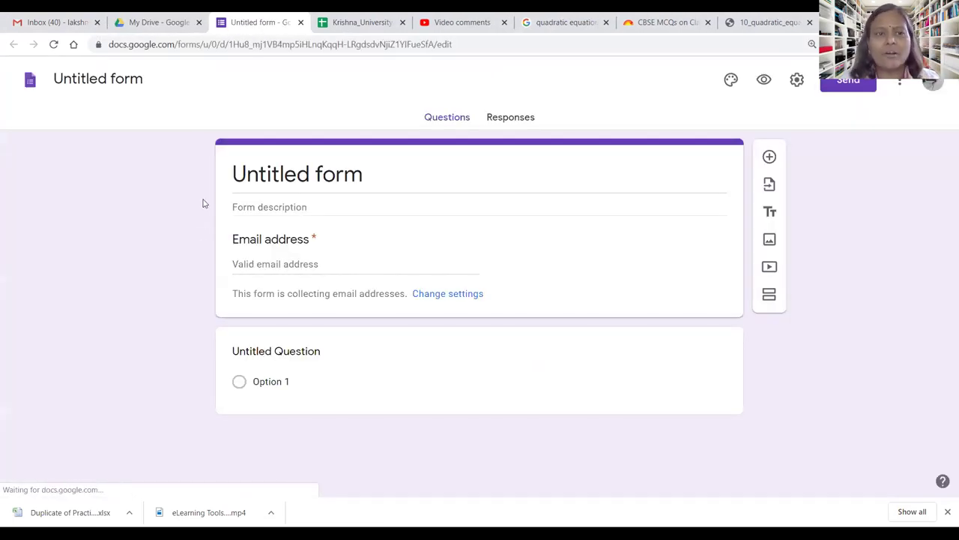
Title the form and its file "Math Equations - MCQ", and open the untitled question for editing
{"action": "left_click", "coordinate": [284, 175]}
{"action": "type", "text": "Math Equations "}
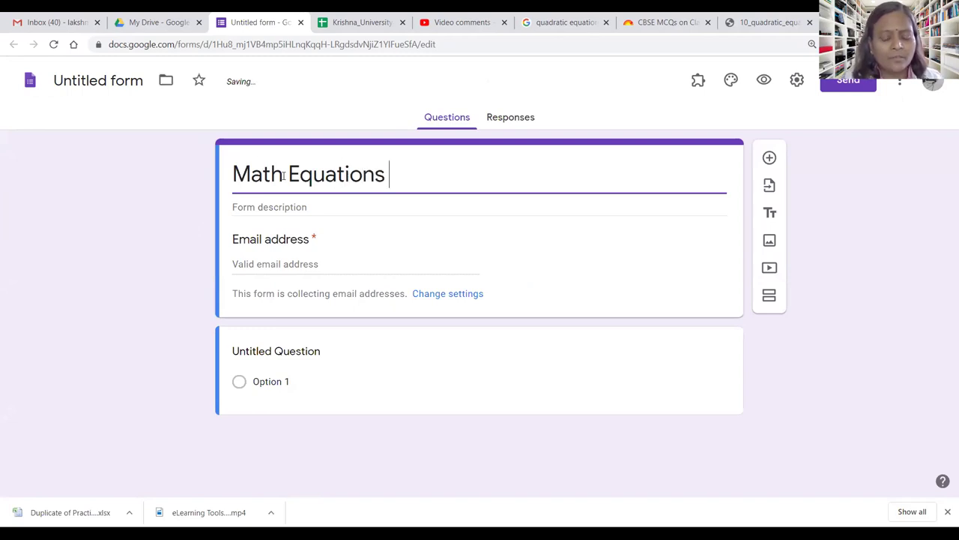
{"action": "type", "text": "- MCQ"}
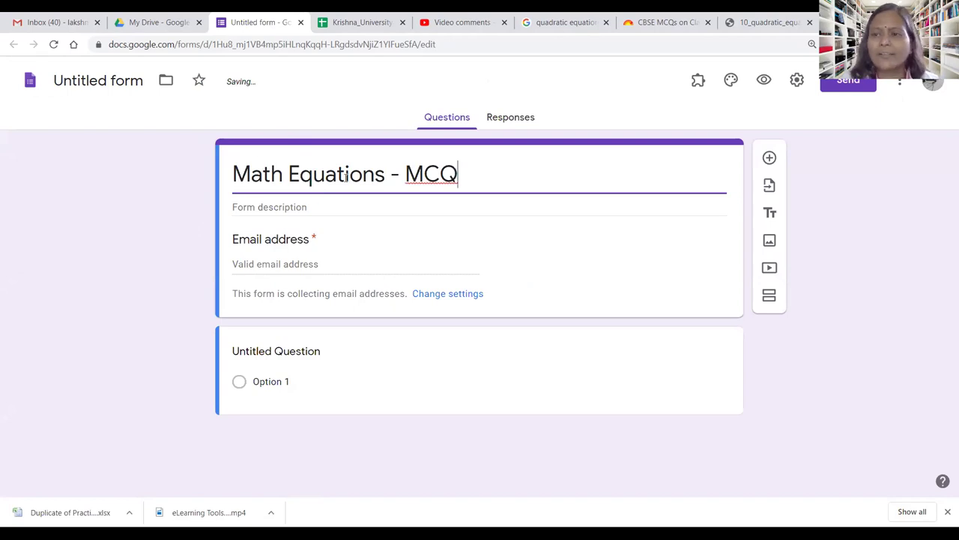
{"action": "left_click", "coordinate": [108, 81]}
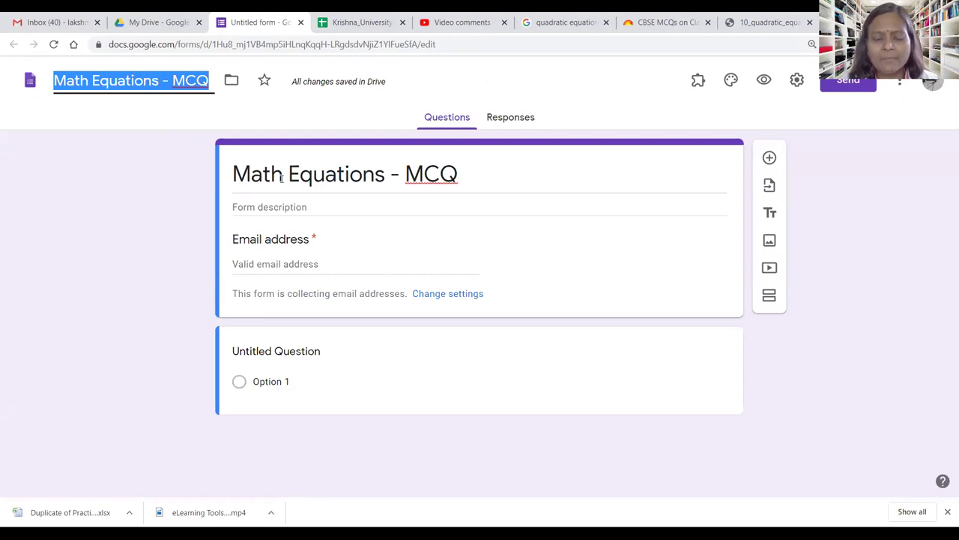
{"action": "left_click", "coordinate": [273, 351]}
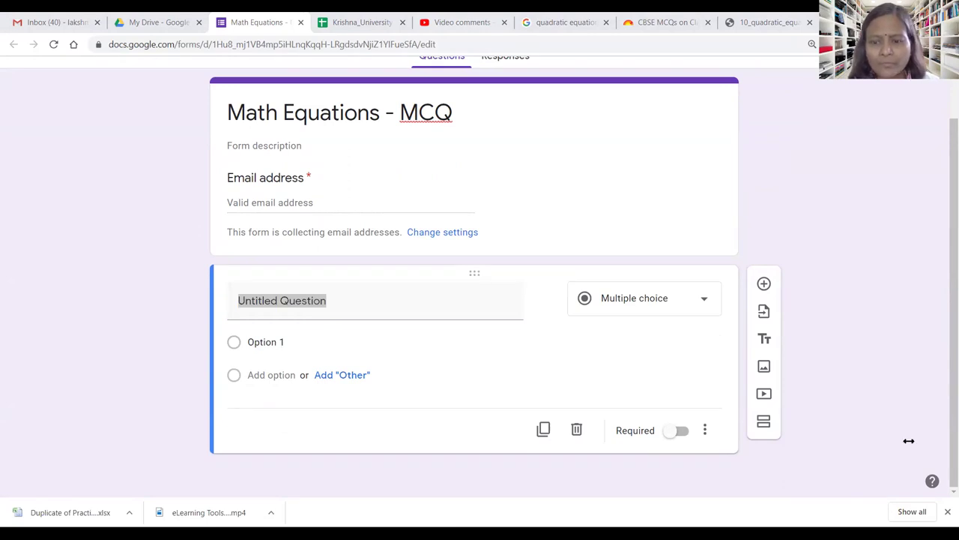
Switch to Snipping Tool and underline the equation x²-117 and answer options a to d of question 6 with the red pen
{"action": "key", "text": "alt+Tab"}
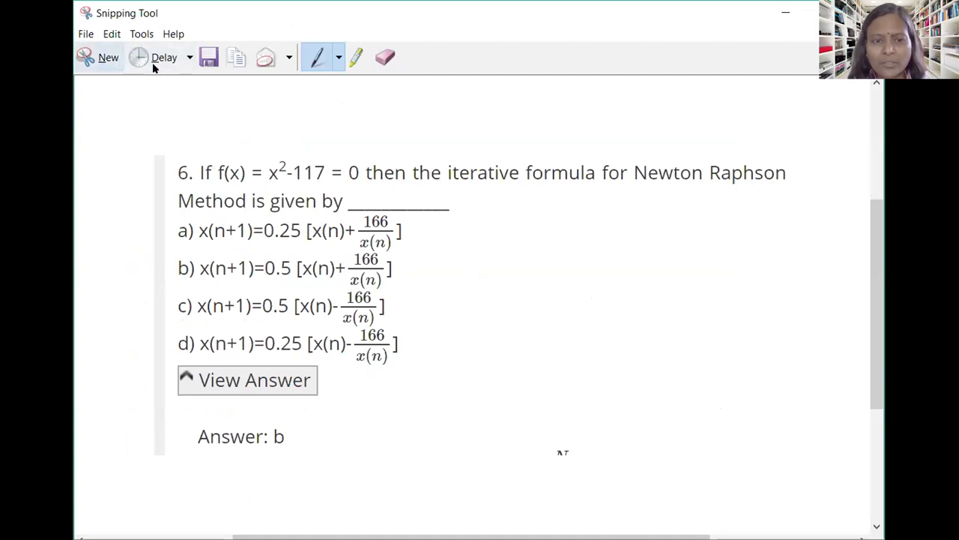
{"action": "left_click", "coordinate": [336, 59]}
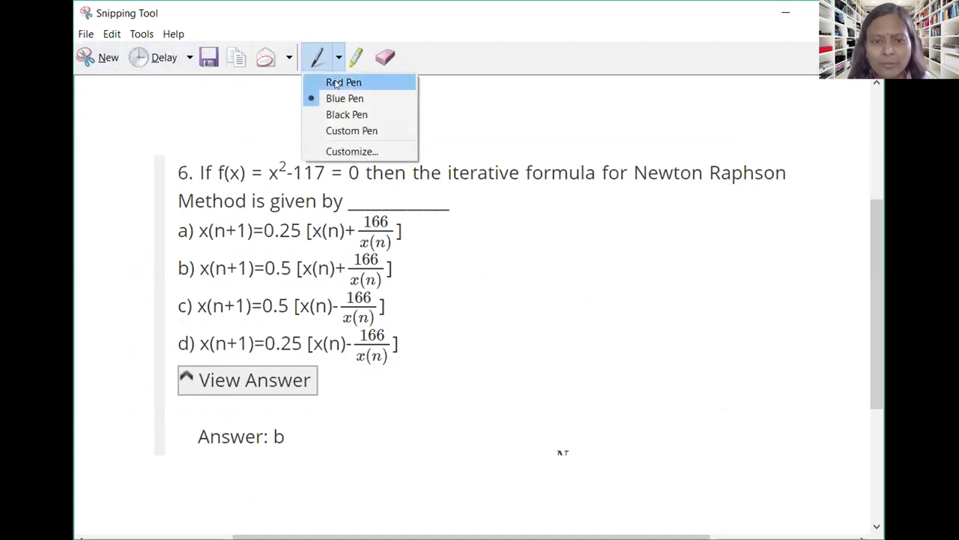
{"action": "left_click", "coordinate": [337, 83]}
{"action": "left_click_drag", "start_coordinate": [270, 183], "coordinate": [335, 182]}
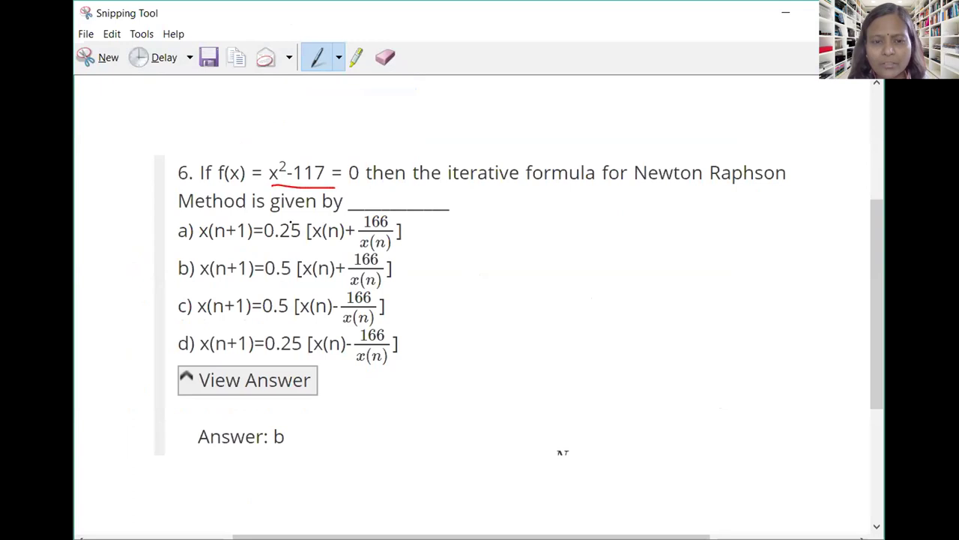
{"action": "left_click_drag", "start_coordinate": [204, 251], "coordinate": [290, 253]}
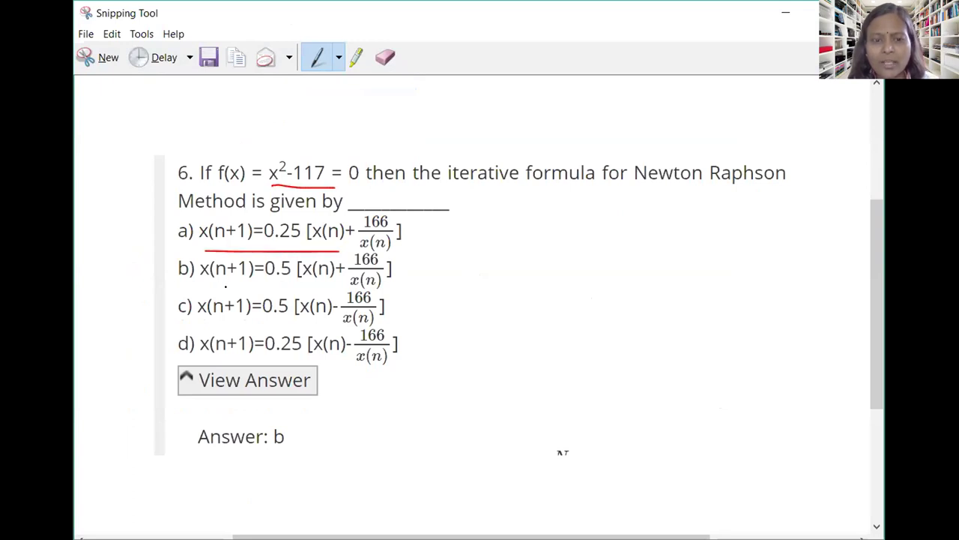
{"action": "left_click_drag", "start_coordinate": [218, 286], "coordinate": [293, 285]}
{"action": "left_click_drag", "start_coordinate": [225, 324], "coordinate": [299, 325]}
{"action": "left_click_drag", "start_coordinate": [237, 358], "coordinate": [315, 359]}
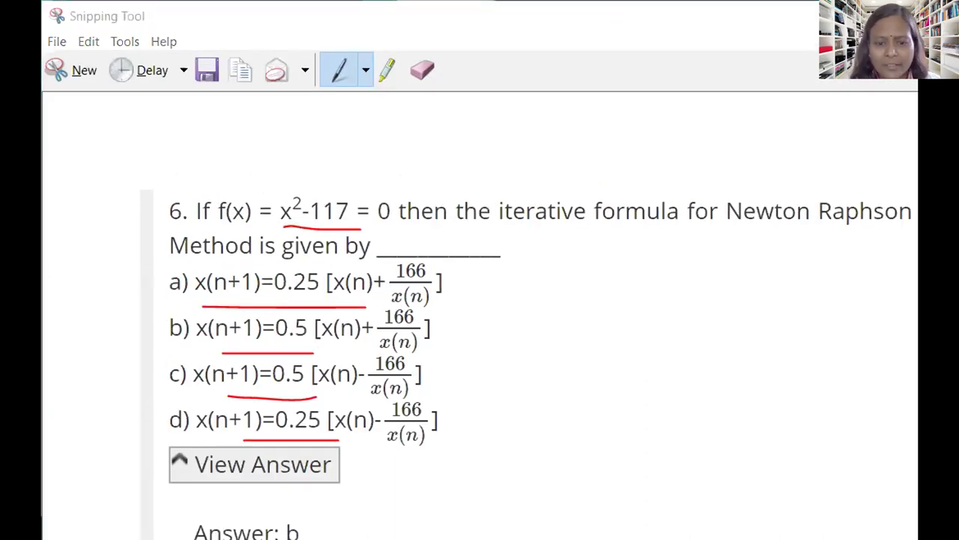
{"action": "left_click", "coordinate": [111, 369]}
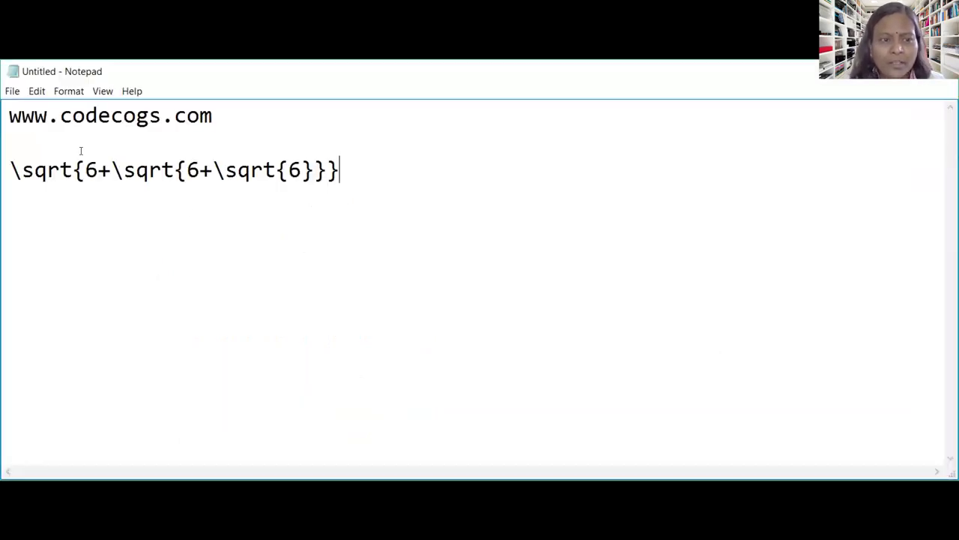
{"action": "left_click_drag", "start_coordinate": [216, 114], "coordinate": [7, 100]}
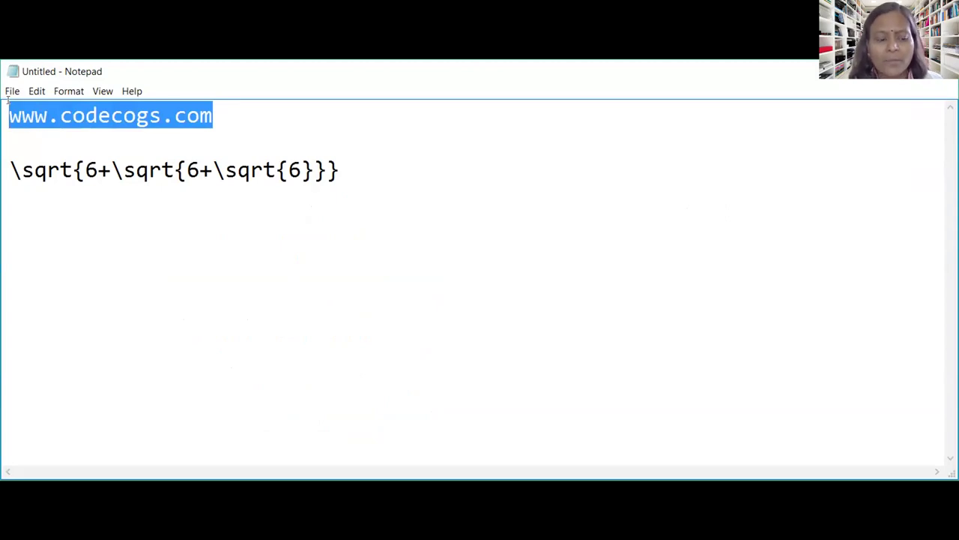
{"action": "double_click", "coordinate": [440, 71]}
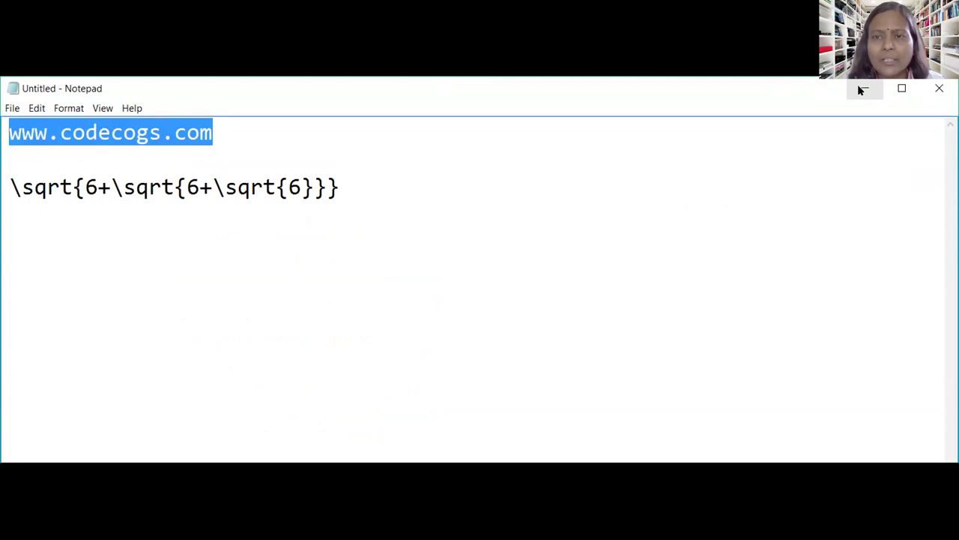
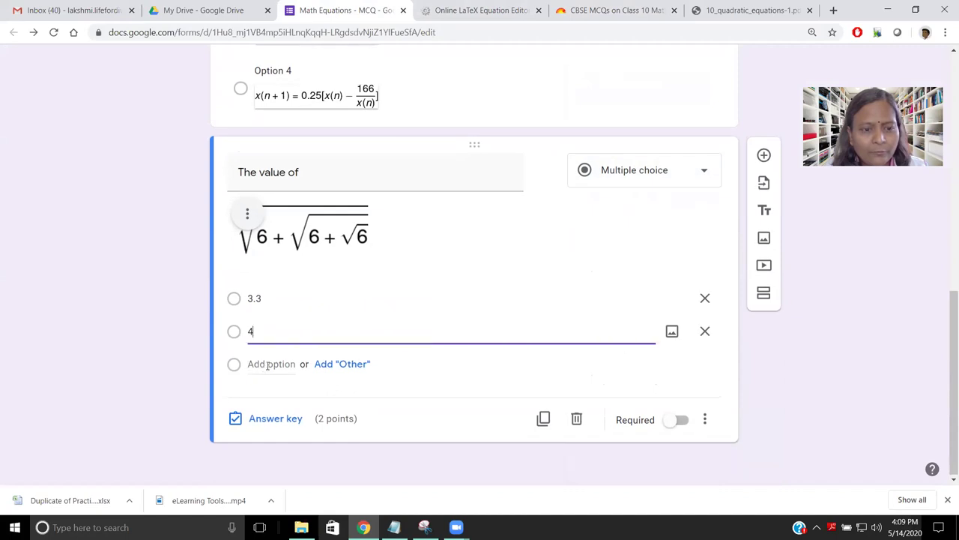
Check the source page's question 7 and add 3 and -3 as the remaining options of the nested square root question
{"action": "left_click", "coordinate": [612, 10]}
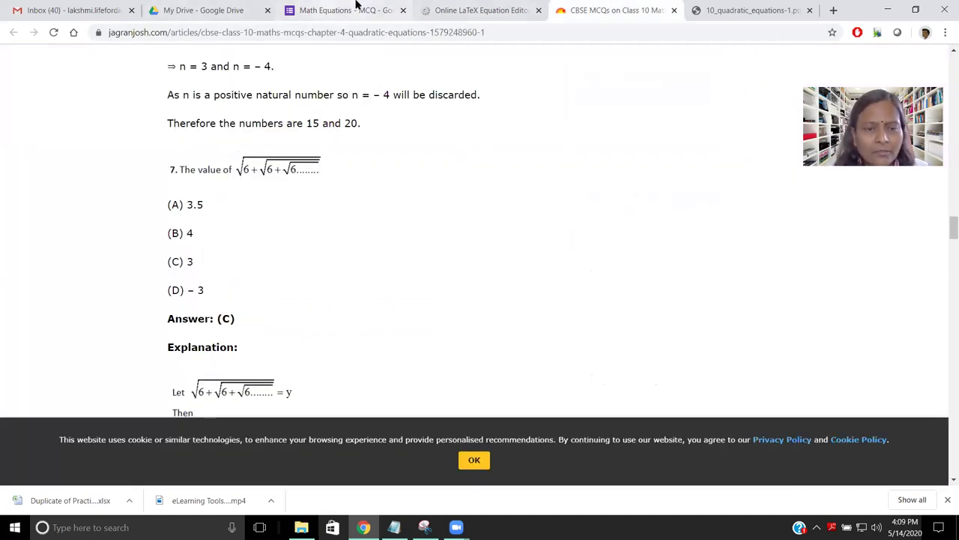
{"action": "left_click", "coordinate": [326, 9]}
{"action": "left_click", "coordinate": [271, 365]}
{"action": "type", "text": "3"}
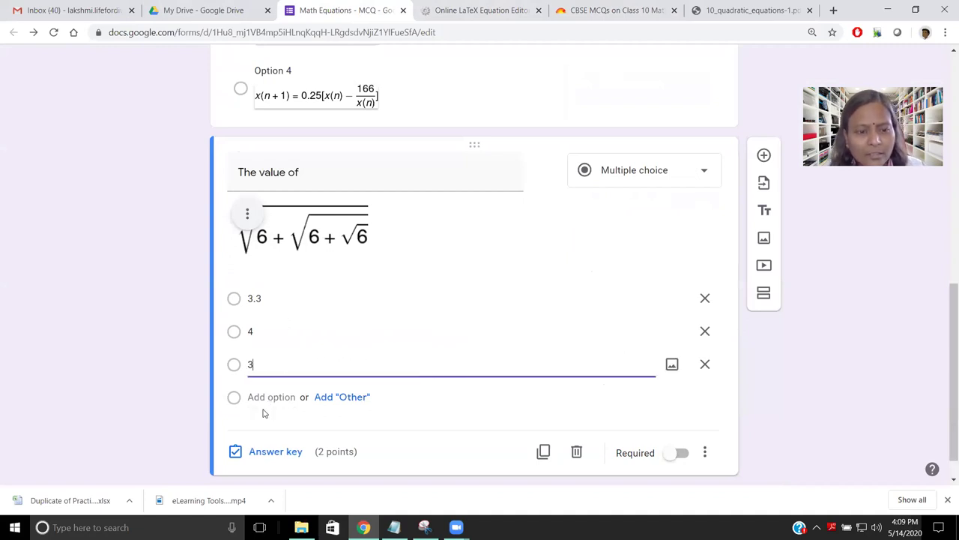
{"action": "left_click", "coordinate": [263, 397]}
{"action": "type", "text": "-3"}
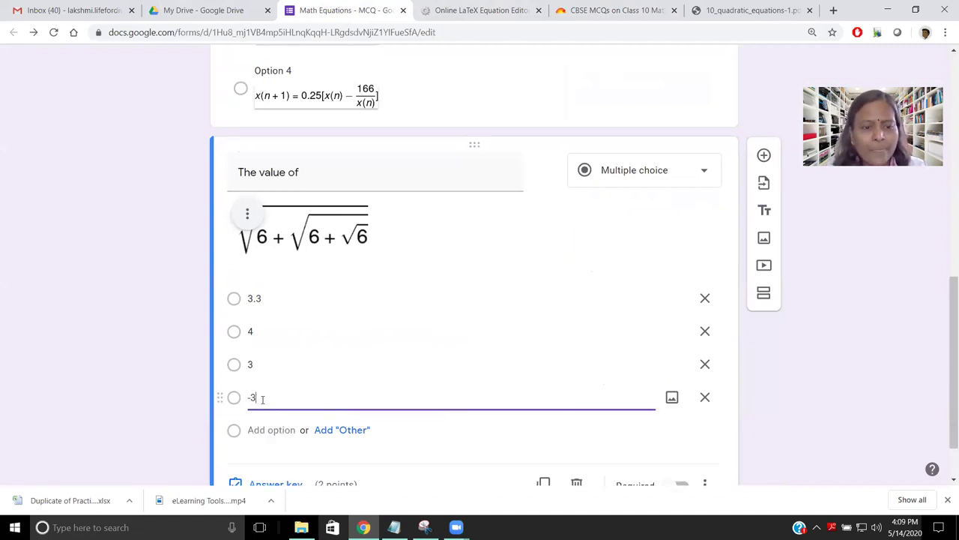
Mark option 3 as the correct answer of the square root question and set its score to 5 points
{"action": "scroll", "coordinate": [281, 379], "scroll_direction": "down", "scroll_amount": 1}
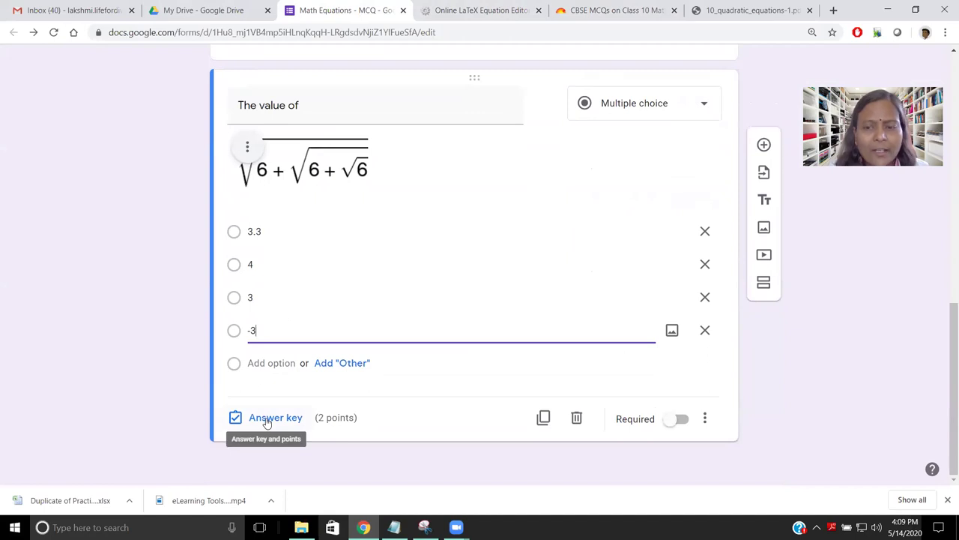
{"action": "left_click", "coordinate": [267, 418]}
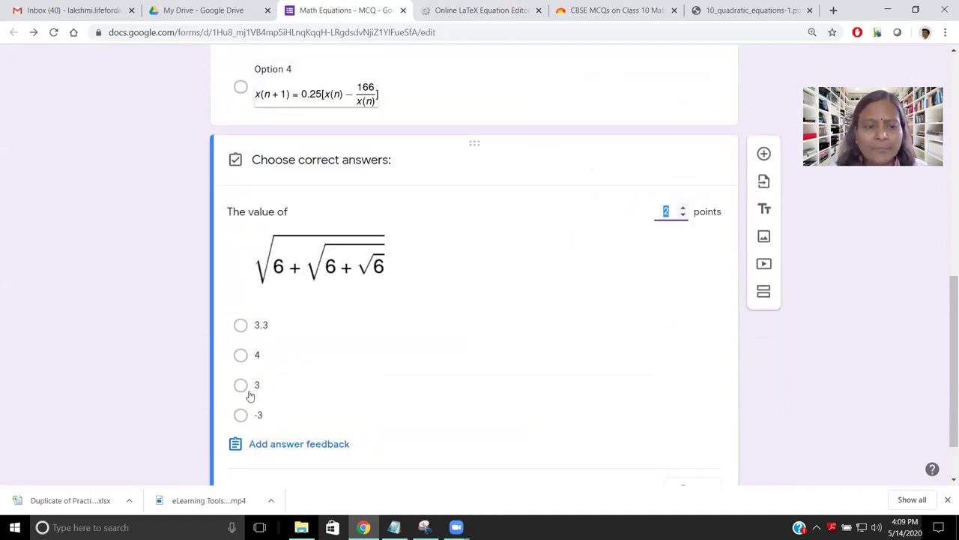
{"action": "left_click", "coordinate": [240, 387]}
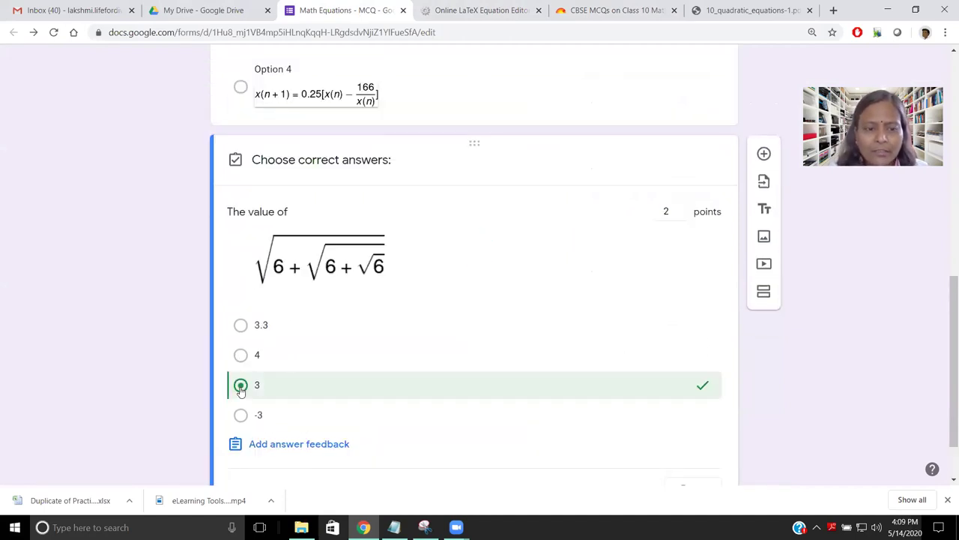
{"action": "double_click", "coordinate": [668, 213]}
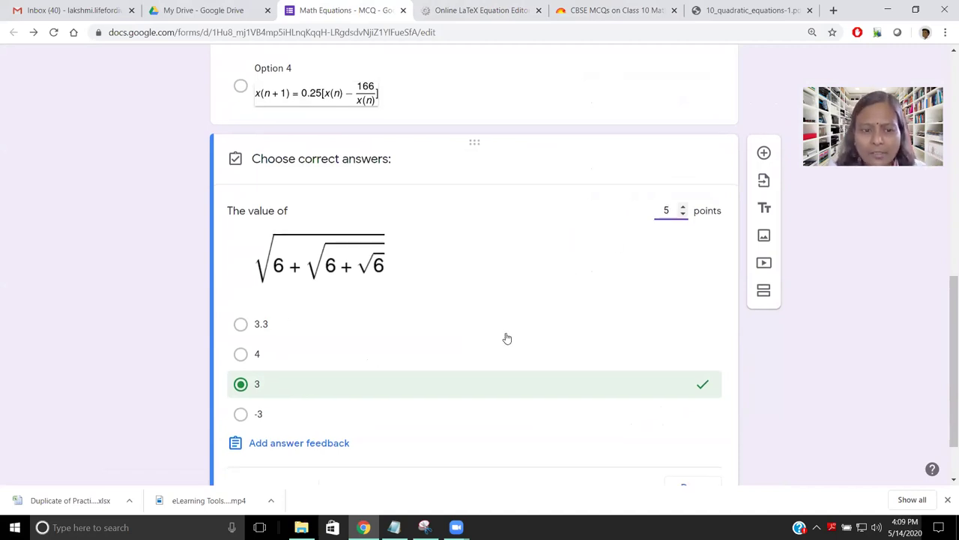
Review the Newton Rapson question with its equation image and its four equation options
{"action": "scroll", "coordinate": [507, 335], "scroll_direction": "down", "scroll_amount": 1}
{"action": "scroll", "coordinate": [506, 337], "scroll_direction": "up", "scroll_amount": 3}
{"action": "scroll", "coordinate": [506, 336], "scroll_direction": "up", "scroll_amount": 2}
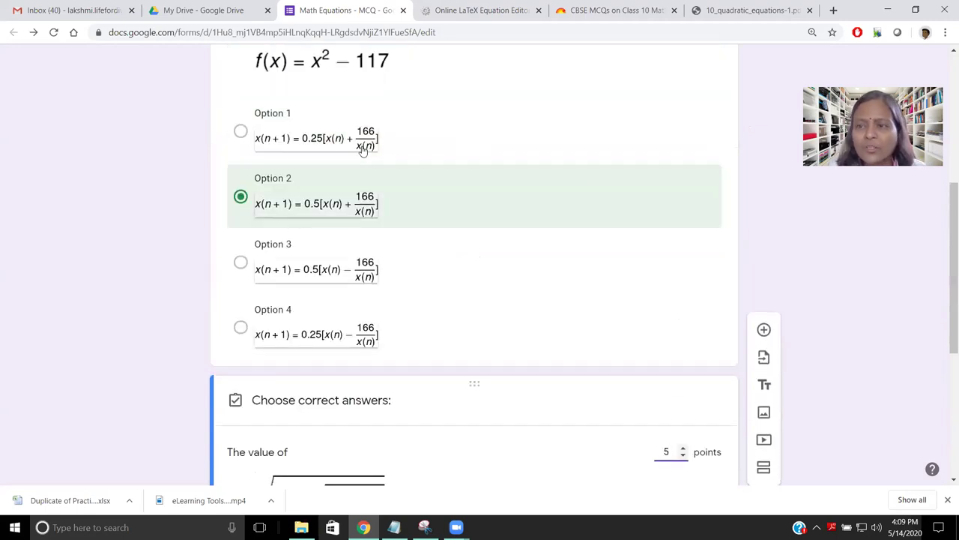
{"action": "scroll", "coordinate": [363, 149], "scroll_direction": "up", "scroll_amount": 2}
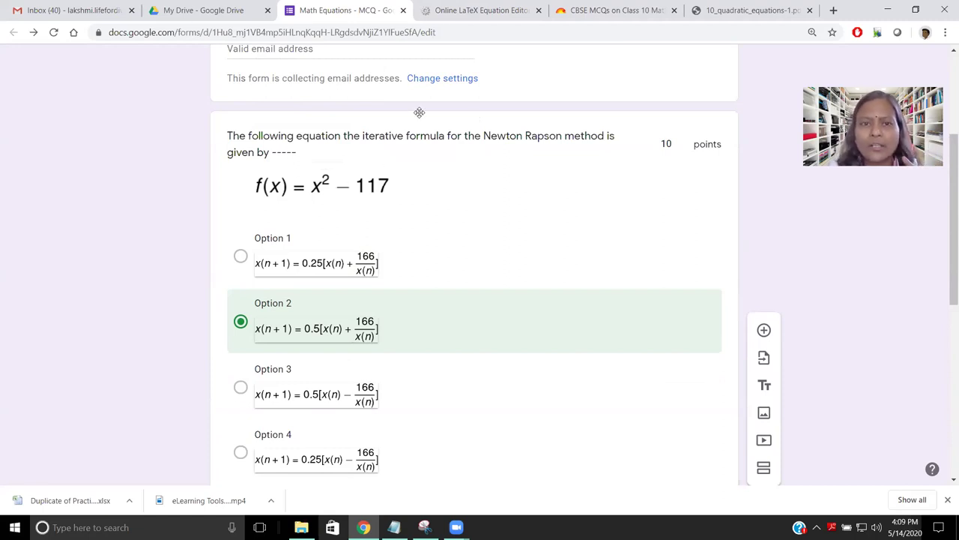
Examine the symbol palettes and the web address of the online LaTeX equation editor
{"action": "left_click", "coordinate": [465, 10]}
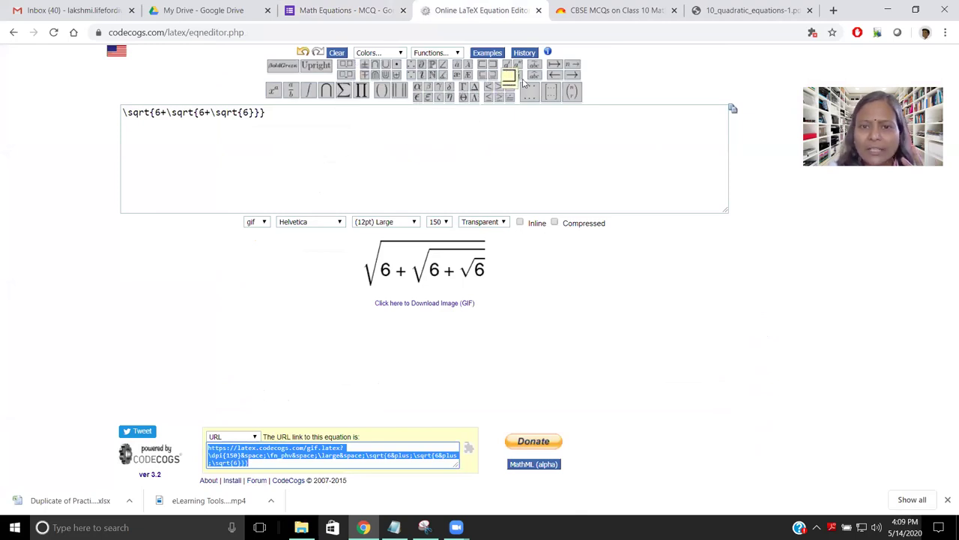
{"action": "mouse_move", "coordinate": [571, 93]}
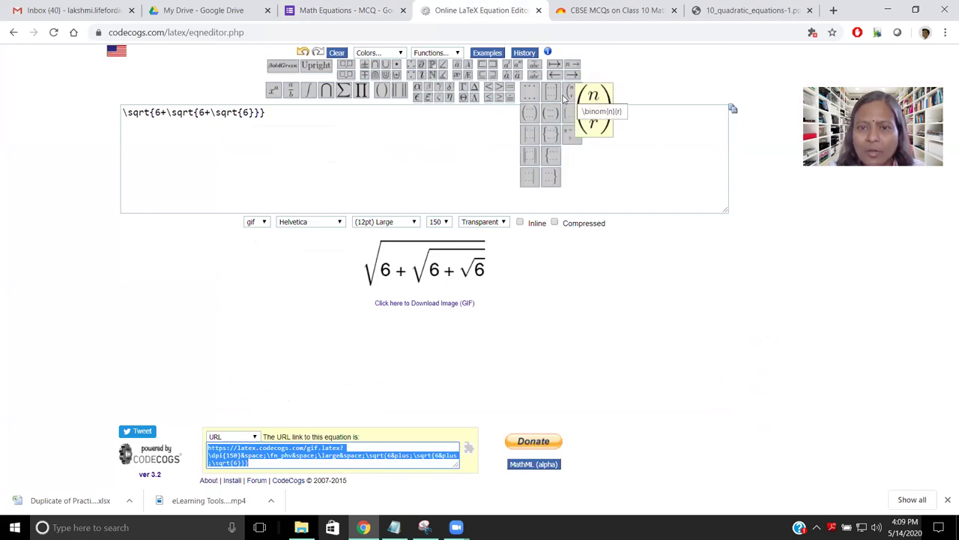
{"action": "mouse_move", "coordinate": [502, 89]}
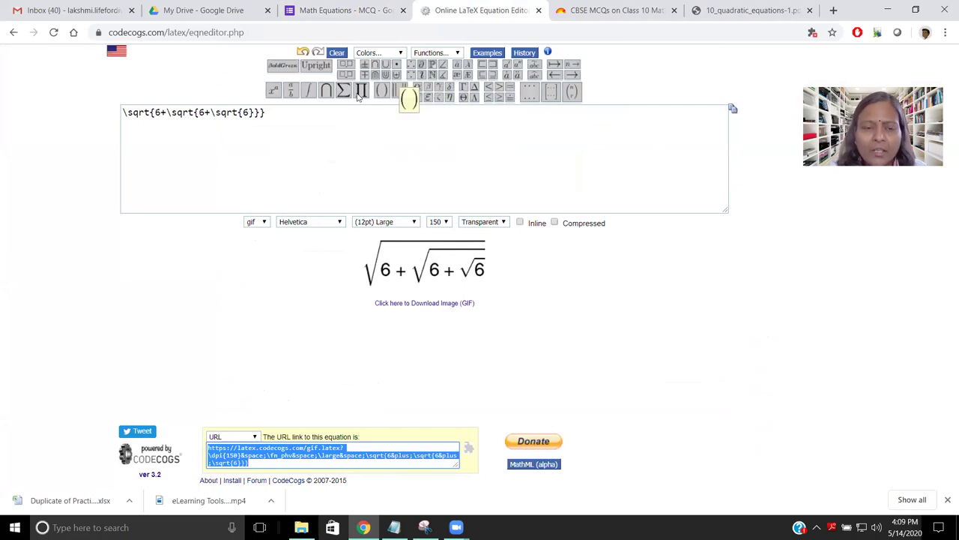
{"action": "mouse_move", "coordinate": [358, 95]}
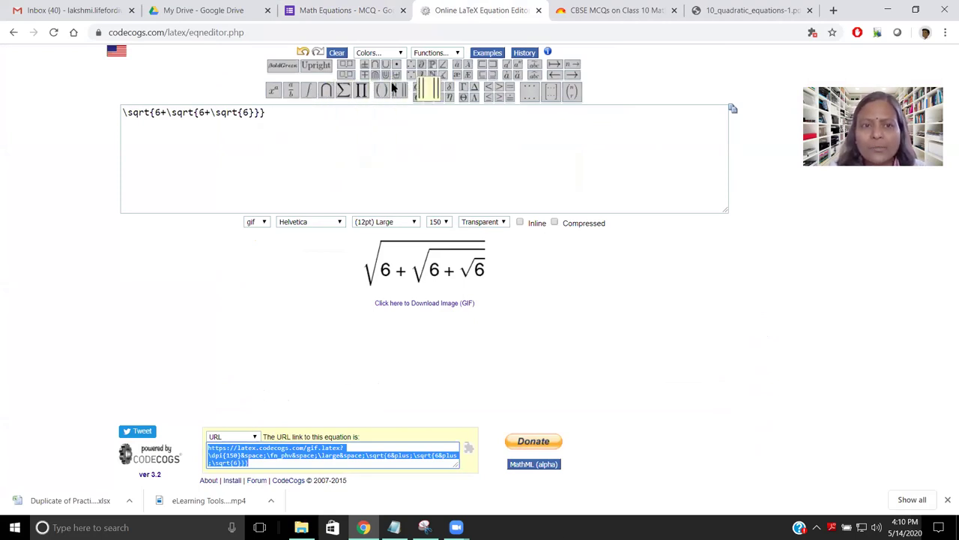
{"action": "mouse_move", "coordinate": [395, 75]}
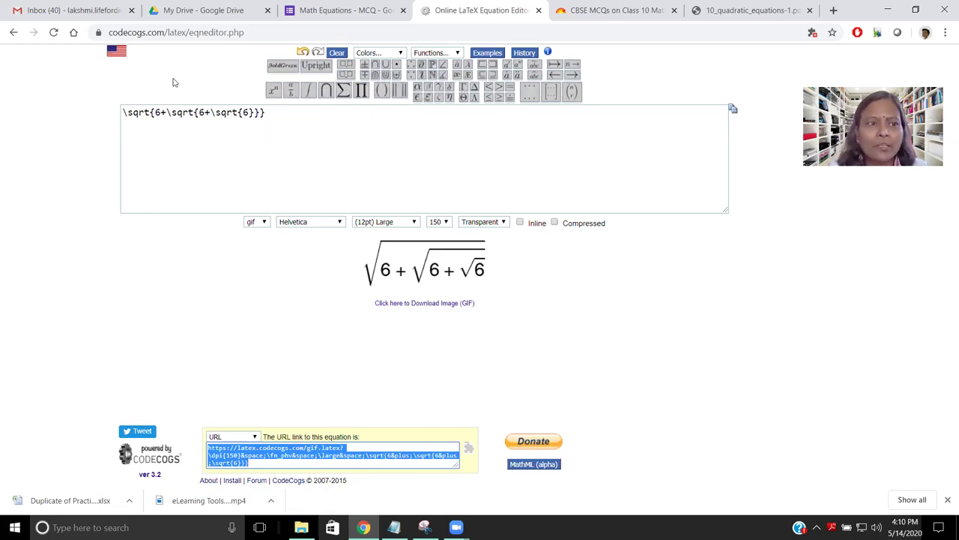
{"action": "left_click", "coordinate": [140, 33]}
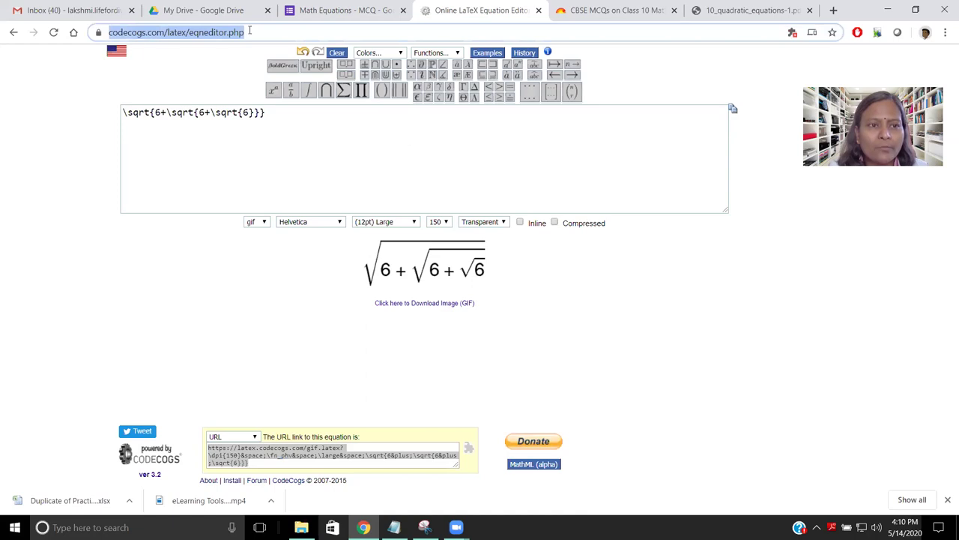
{"action": "left_click", "coordinate": [250, 32]}
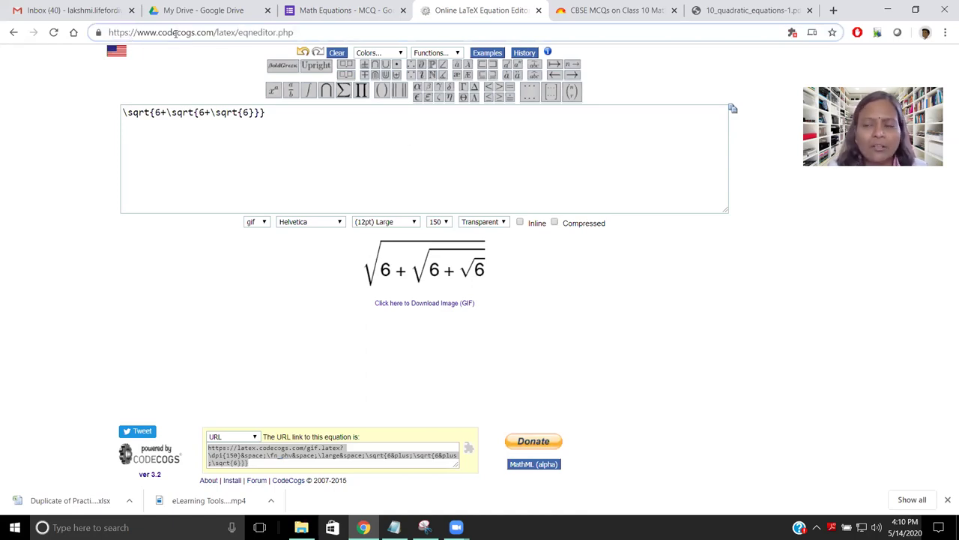
Return to the Math Equations - MCQ form, generate its shortened share link and copy it
{"action": "left_click", "coordinate": [333, 13]}
{"action": "scroll", "coordinate": [509, 278], "scroll_direction": "up", "scroll_amount": 3}
{"action": "scroll", "coordinate": [509, 272], "scroll_direction": "up", "scroll_amount": 1}
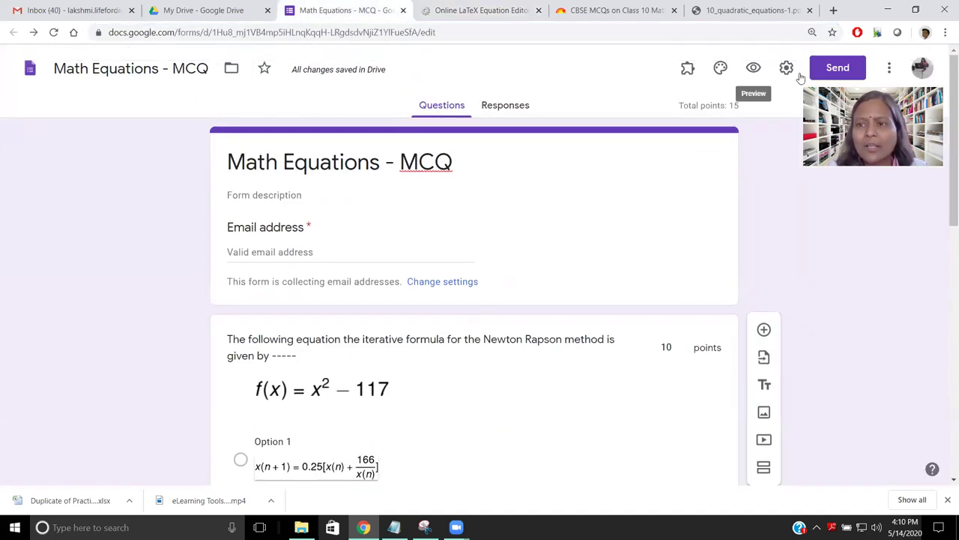
{"action": "left_click", "coordinate": [831, 66]}
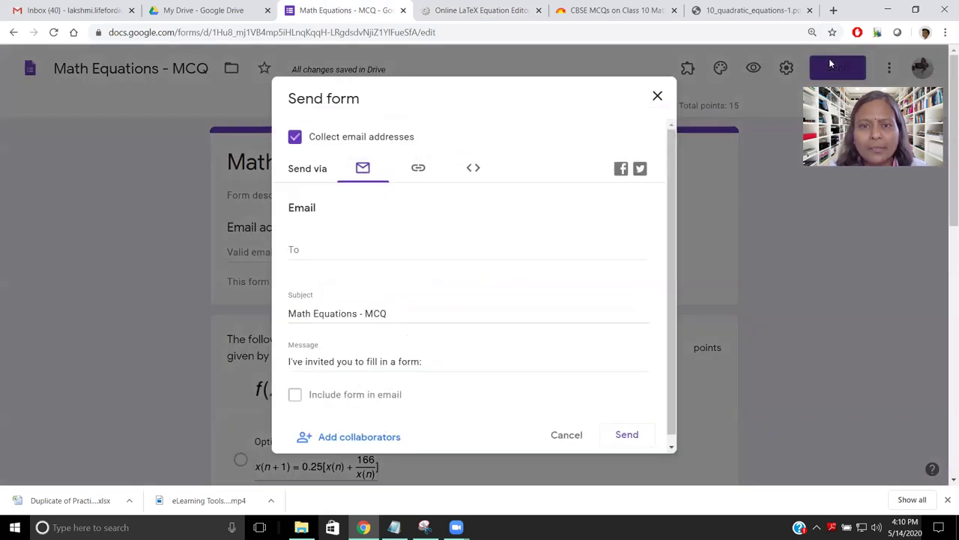
{"action": "left_click", "coordinate": [419, 170]}
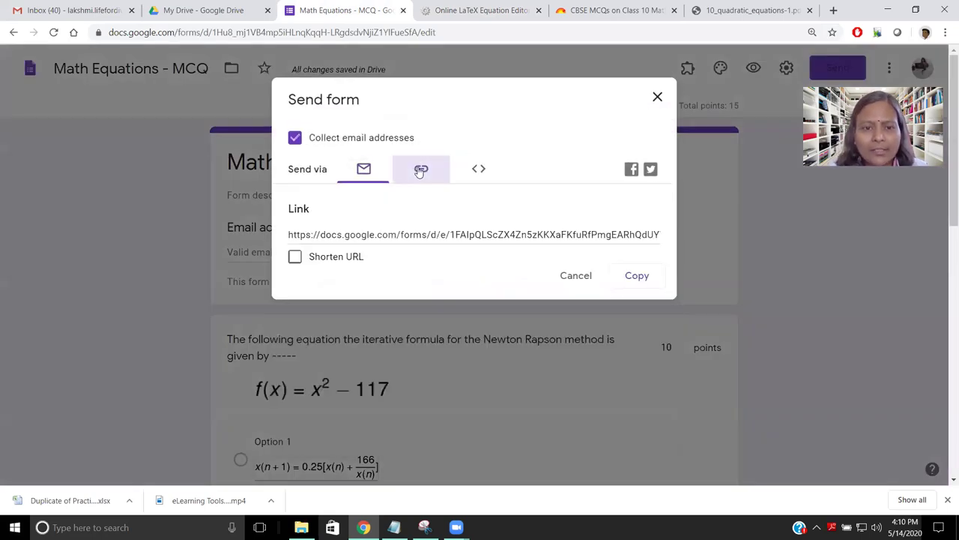
{"action": "left_click", "coordinate": [295, 257]}
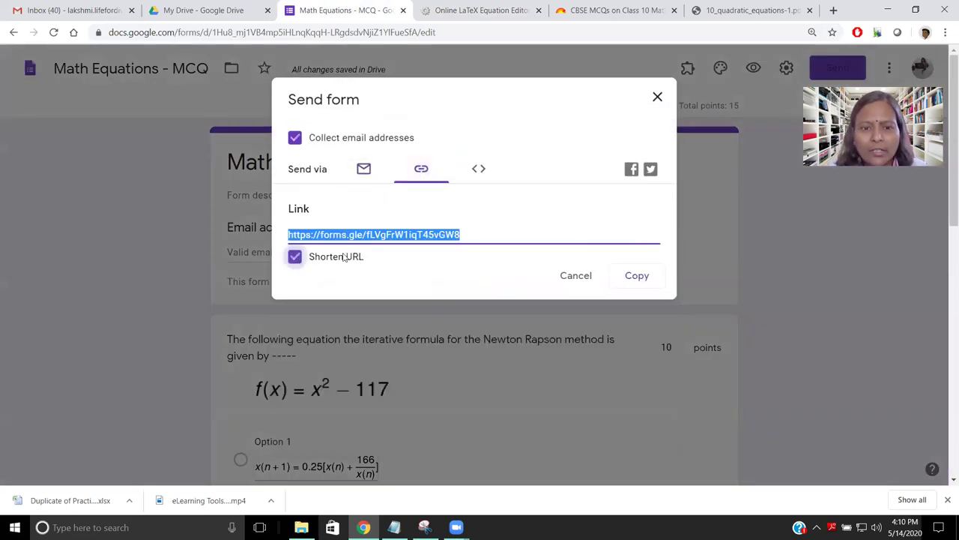
{"action": "left_click", "coordinate": [637, 276]}
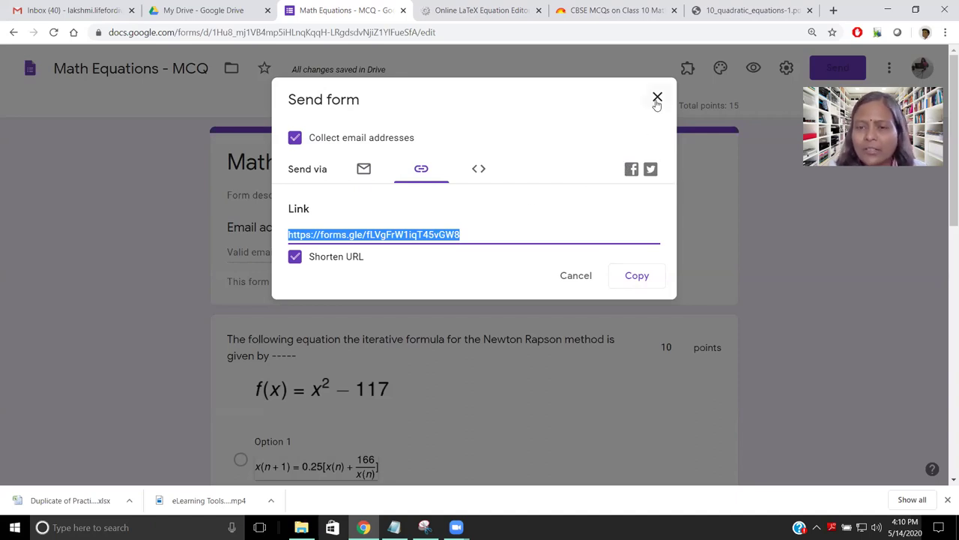
{"action": "left_click", "coordinate": [658, 99]}
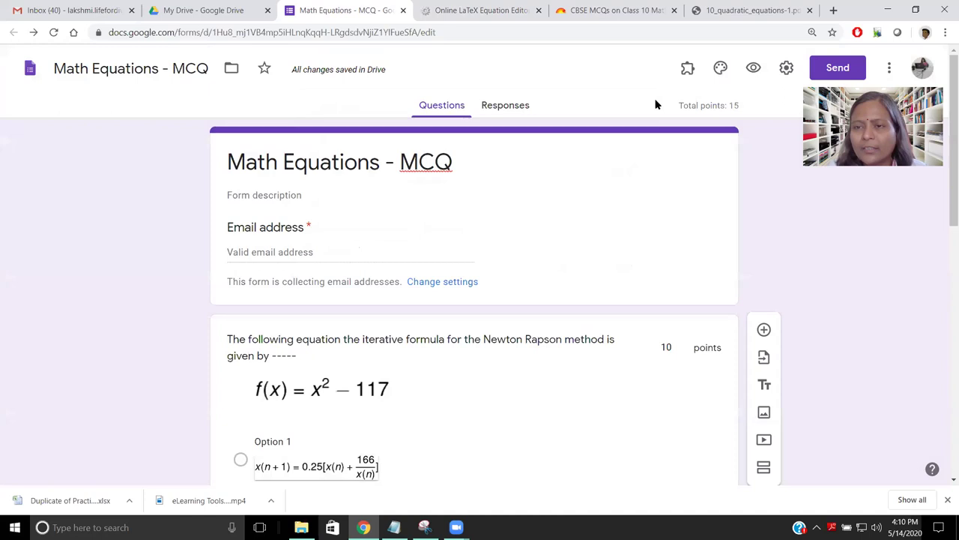
Add the illustrated bookshelf picture from the Work and School themes as the form's header image
{"action": "left_click", "coordinate": [722, 75]}
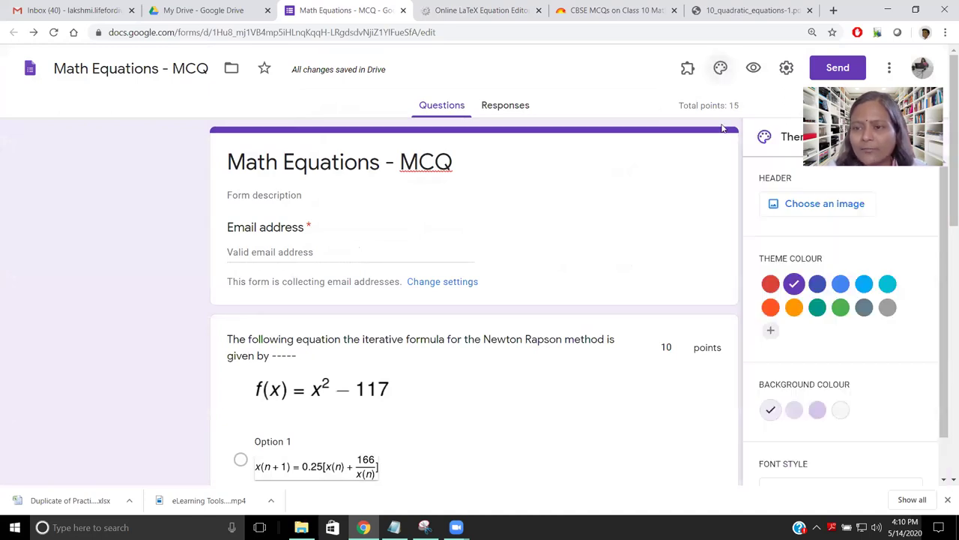
{"action": "left_click", "coordinate": [801, 205]}
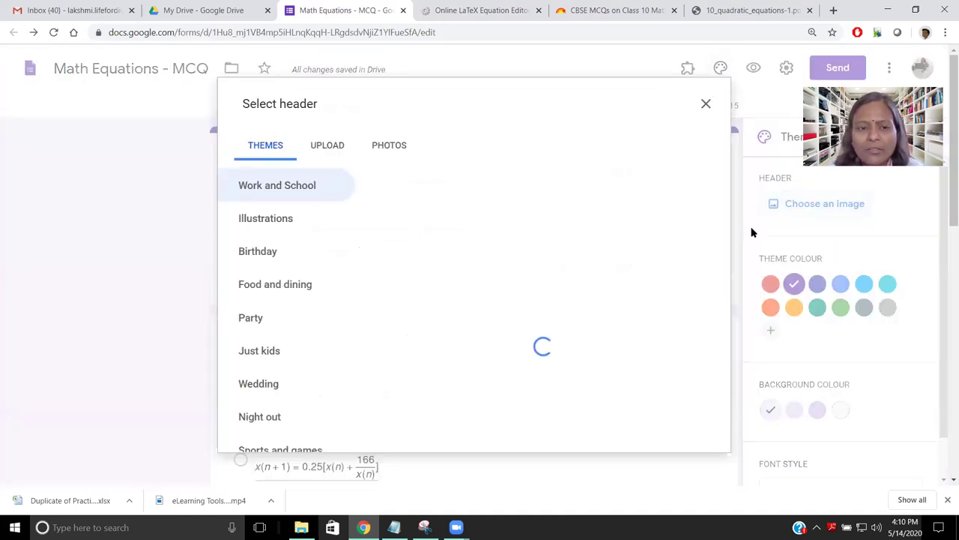
{"action": "scroll", "coordinate": [255, 272], "scroll_direction": "down", "scroll_amount": 3}
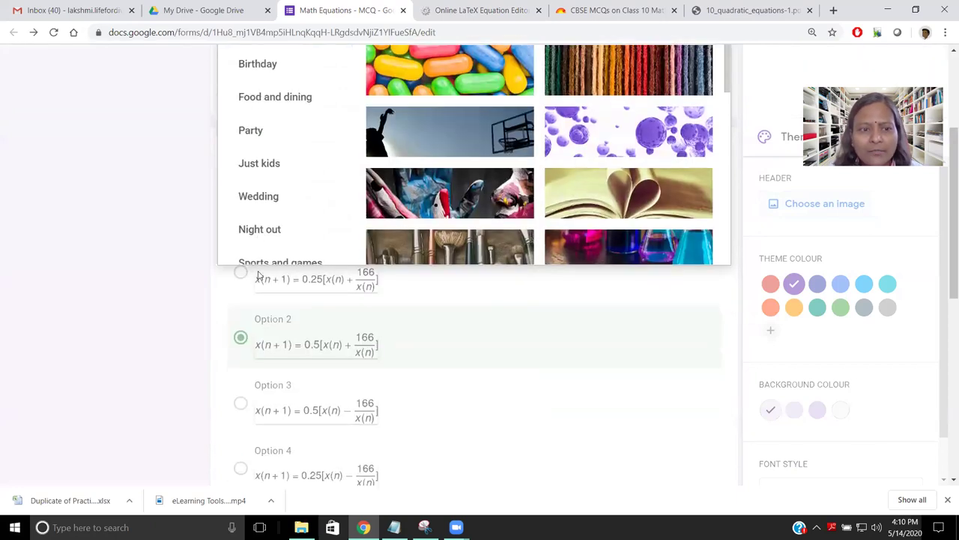
{"action": "scroll", "coordinate": [527, 190], "scroll_direction": "down", "scroll_amount": 5}
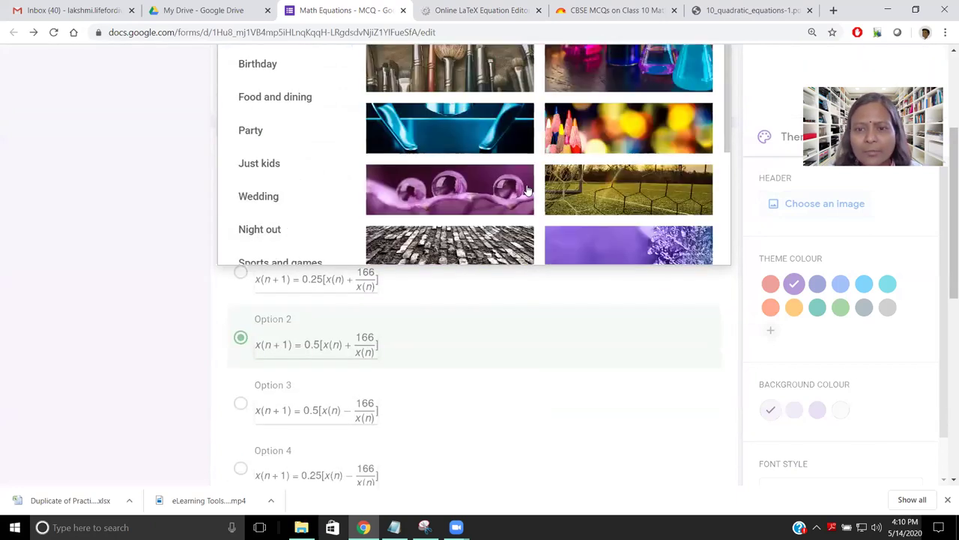
{"action": "scroll", "coordinate": [528, 190], "scroll_direction": "down", "scroll_amount": 5}
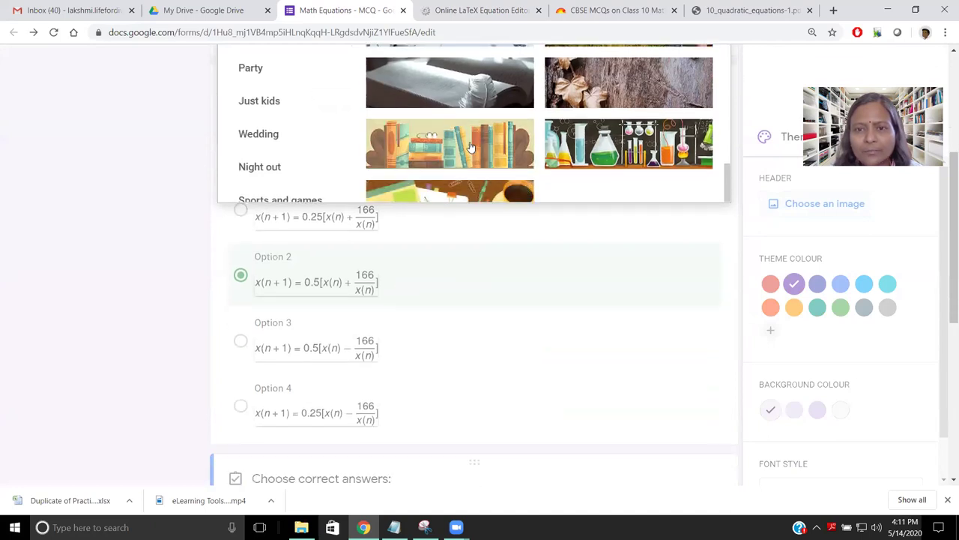
{"action": "left_click", "coordinate": [471, 147]}
{"action": "left_click", "coordinate": [690, 184]}
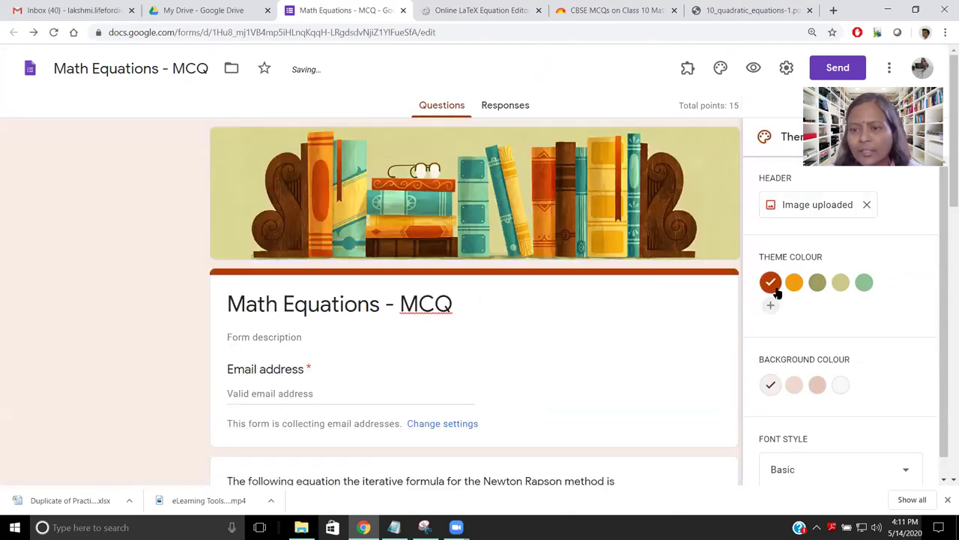
Set the form's theme colour to orange and its background to the darkest orange tint
{"action": "left_click", "coordinate": [797, 286]}
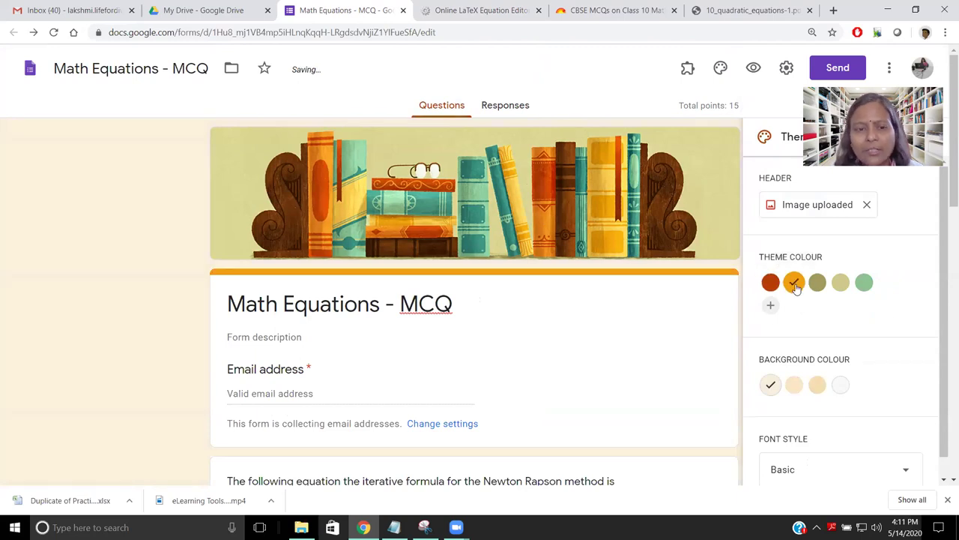
{"action": "left_click", "coordinate": [817, 385]}
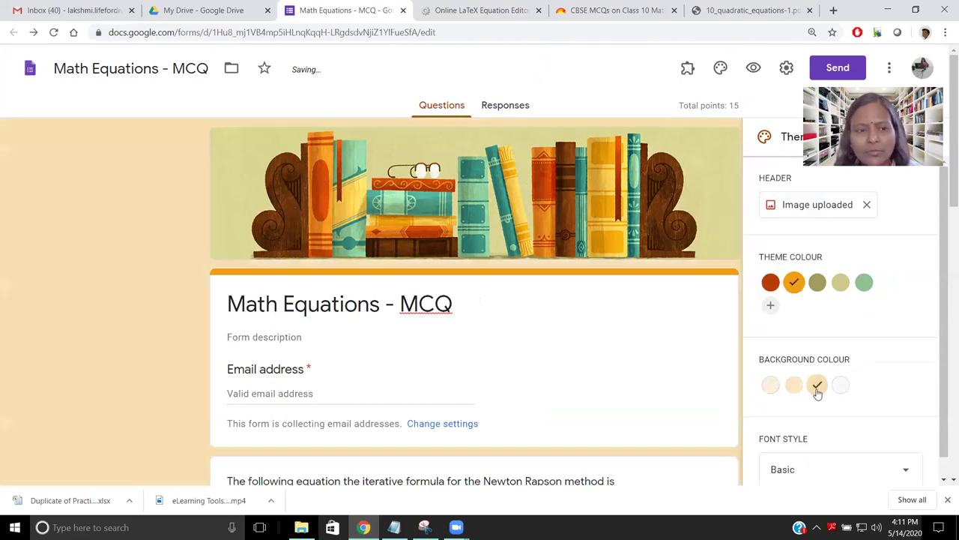
Set the form's font style to Playful and close the theme options
{"action": "scroll", "coordinate": [817, 384], "scroll_direction": "down", "scroll_amount": 1}
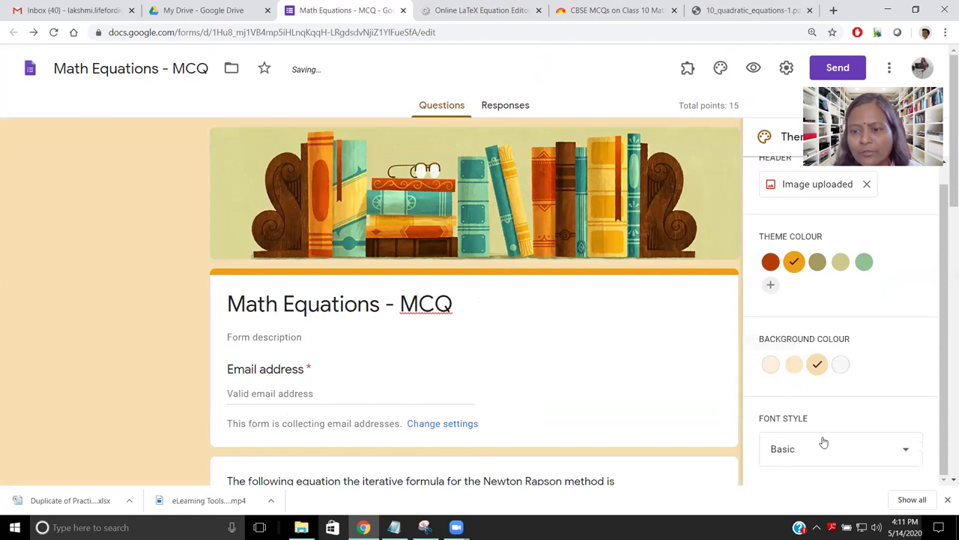
{"action": "left_click", "coordinate": [906, 451]}
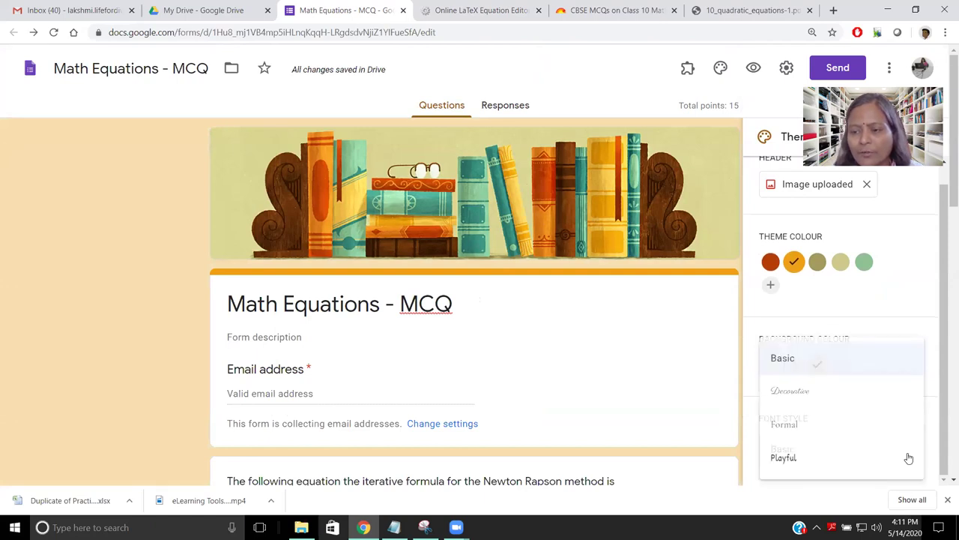
{"action": "left_click", "coordinate": [801, 461]}
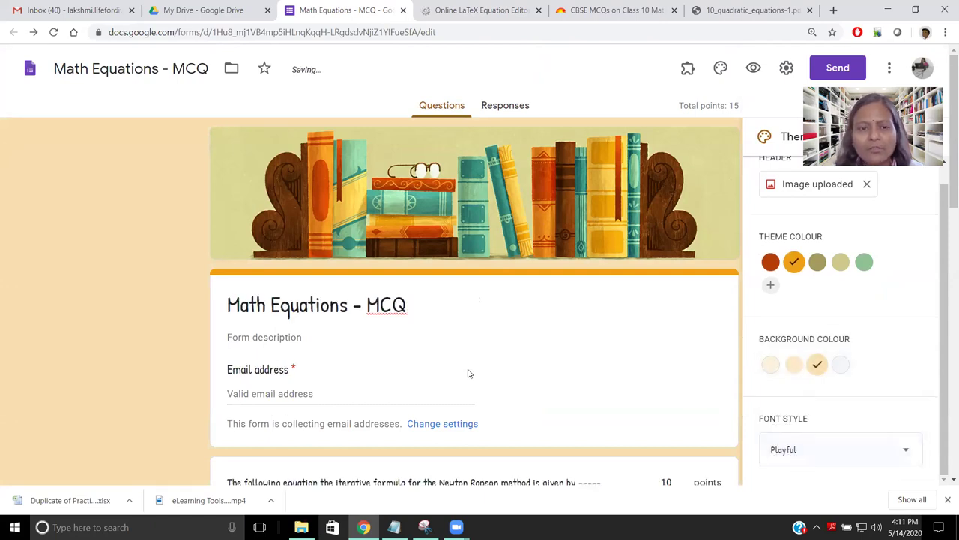
{"action": "scroll", "coordinate": [479, 362], "scroll_direction": "down", "scroll_amount": 1}
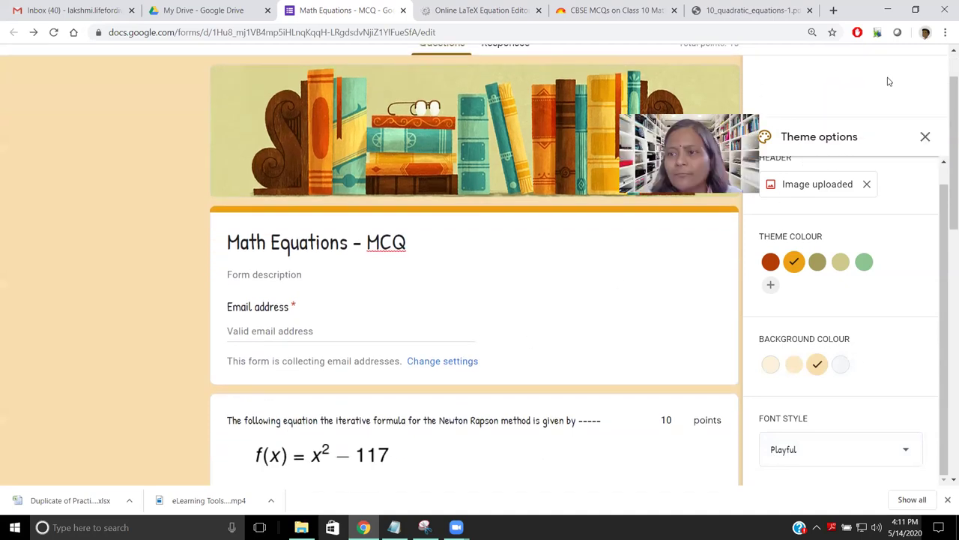
{"action": "left_click", "coordinate": [925, 136]}
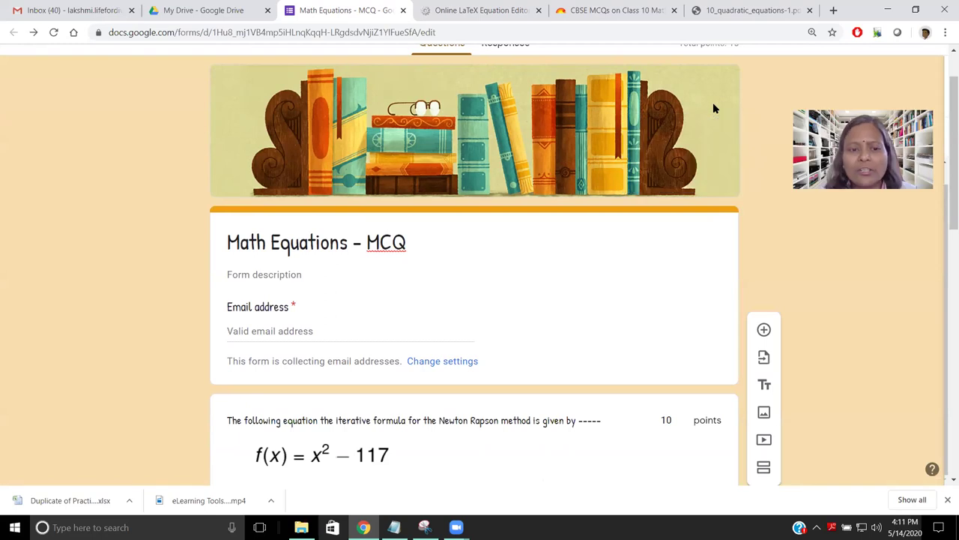
Review the restyled form down to the square root question and glance at the LaTeX equation editor page
{"action": "scroll", "coordinate": [392, 290], "scroll_direction": "down", "scroll_amount": 5}
{"action": "scroll", "coordinate": [392, 289], "scroll_direction": "down", "scroll_amount": 4}
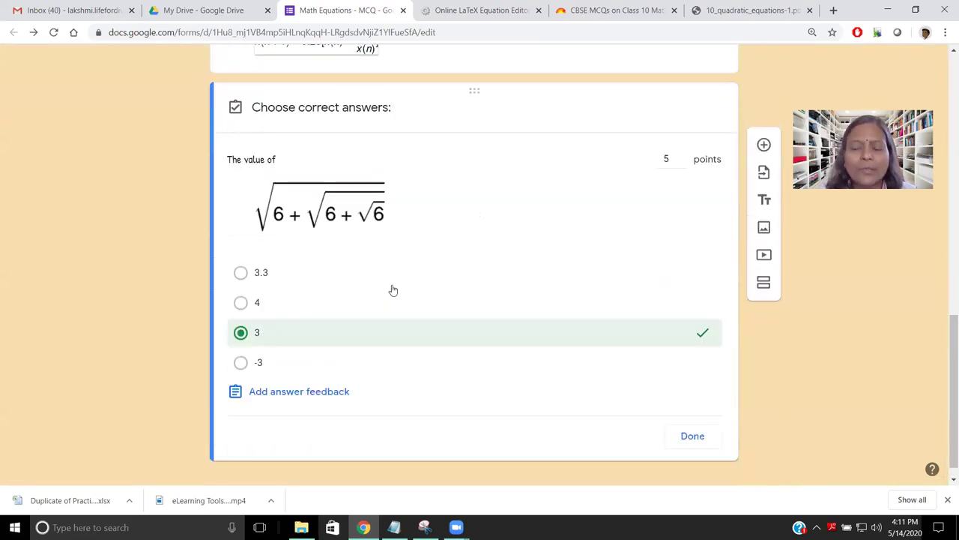
{"action": "scroll", "coordinate": [392, 290], "scroll_direction": "up", "scroll_amount": 10}
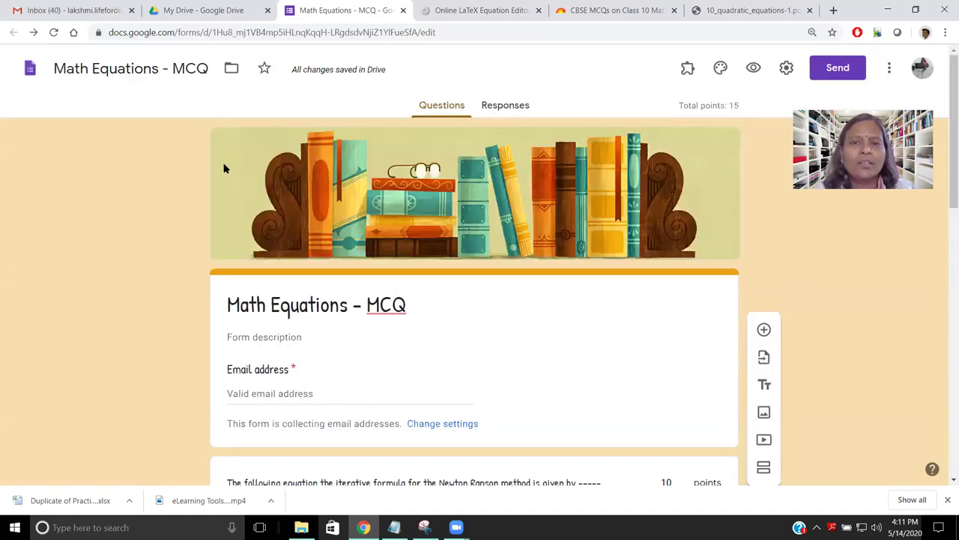
{"action": "left_click", "coordinate": [448, 8]}
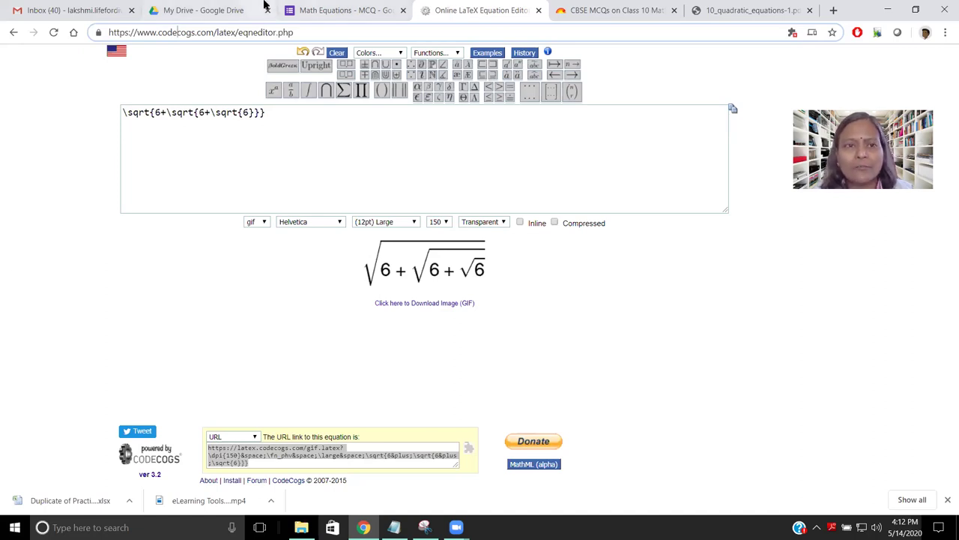
{"action": "left_click", "coordinate": [339, 9]}
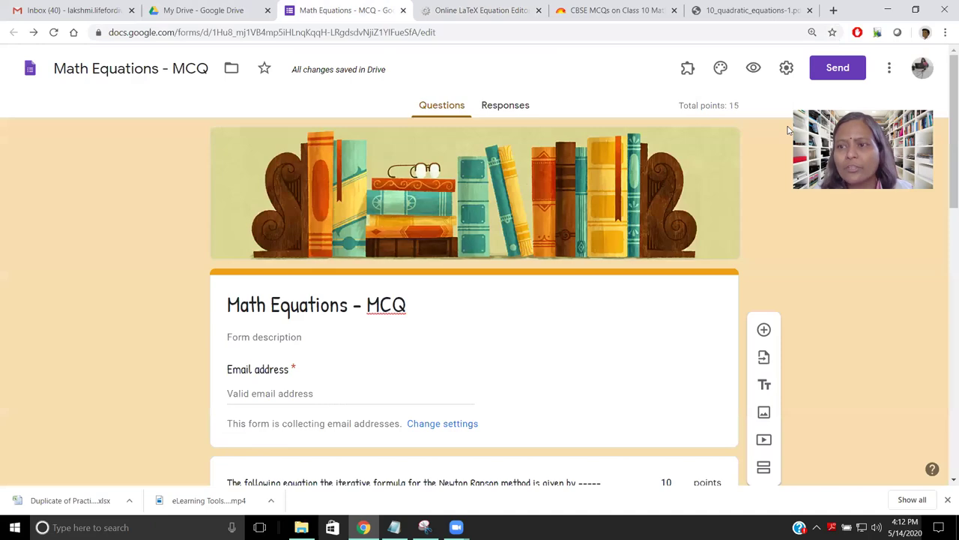